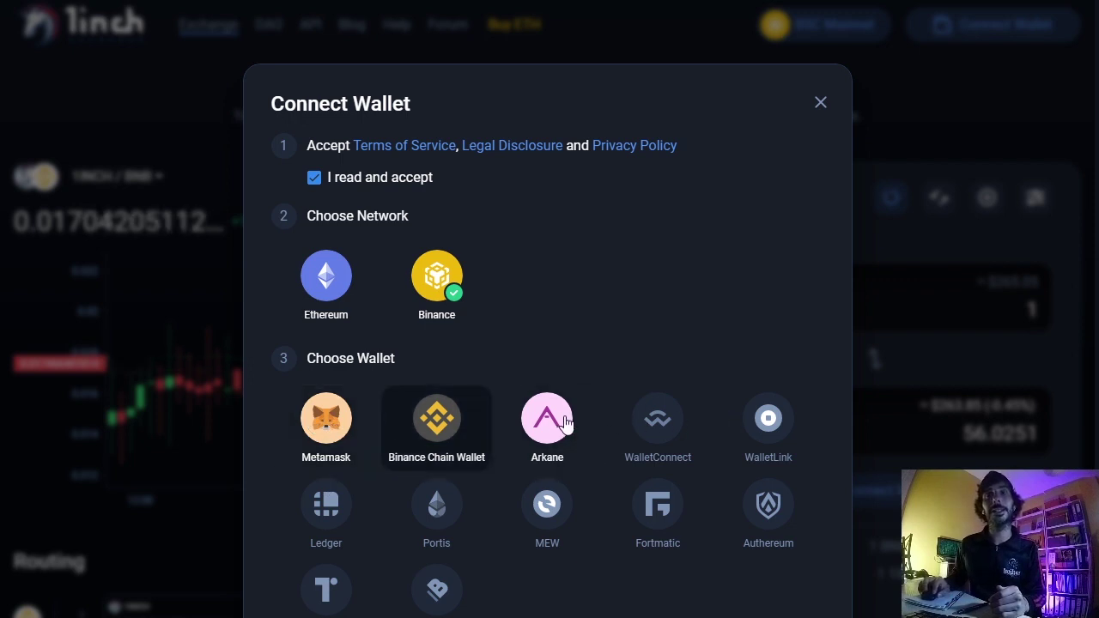
Connect the MetaMask wallet to the exchange on the Binance network and copy the address of Account 1.
left_click(341, 426)
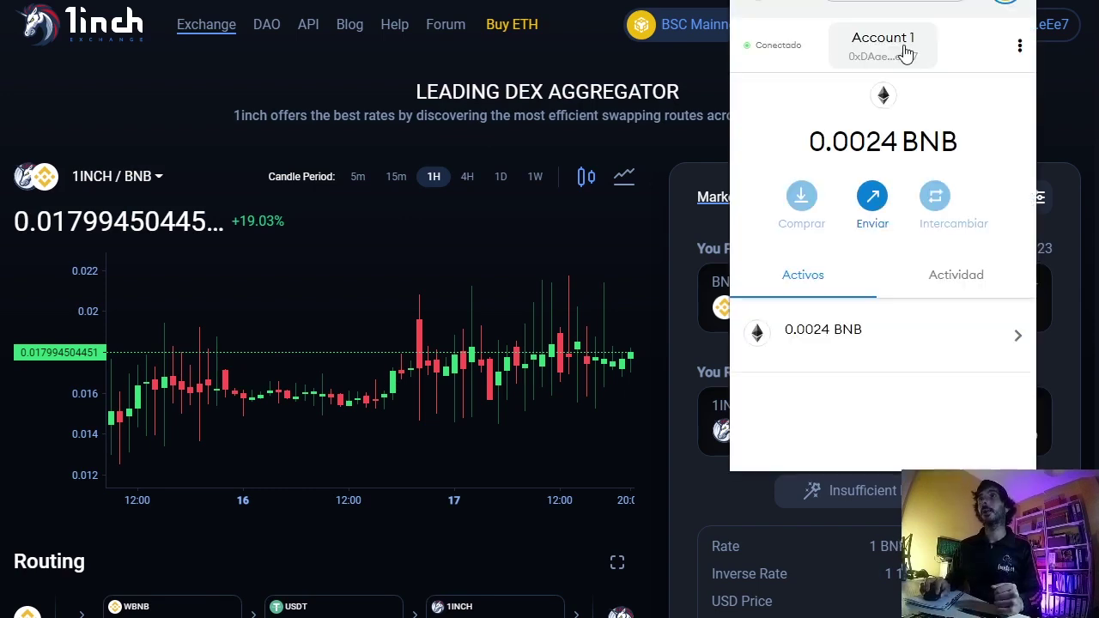
left_click(910, 48)
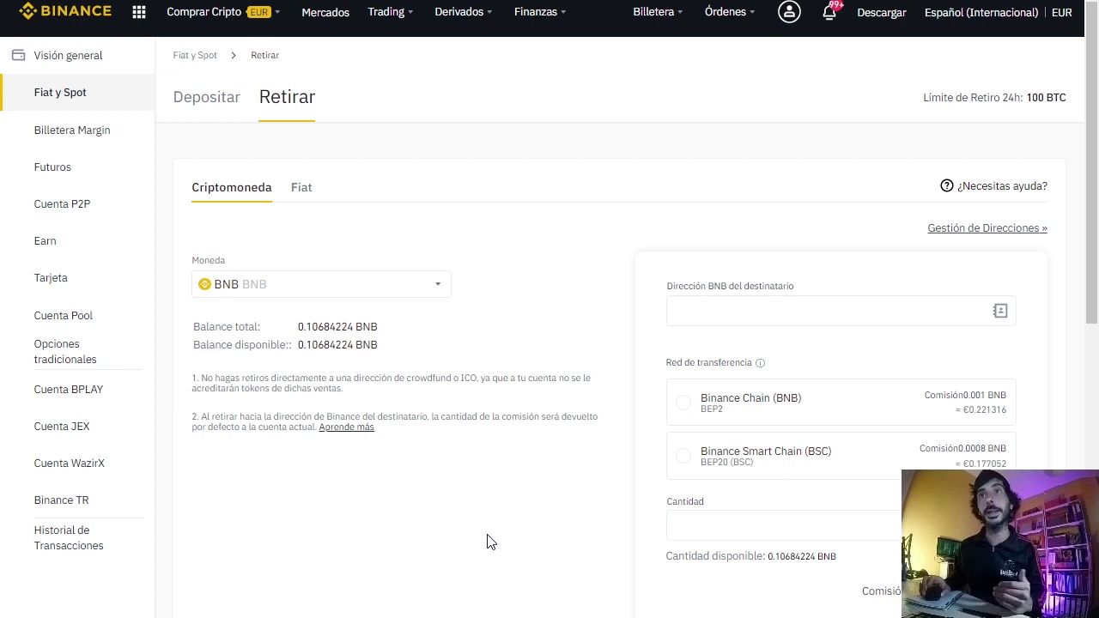
On Binance, fill in the BNB withdrawal with the copied wallet address, the Binance Smart Chain (BSC) network and an amount of 0.10684224.
left_click(695, 314)
right_click(694, 314)
left_click(768, 439)
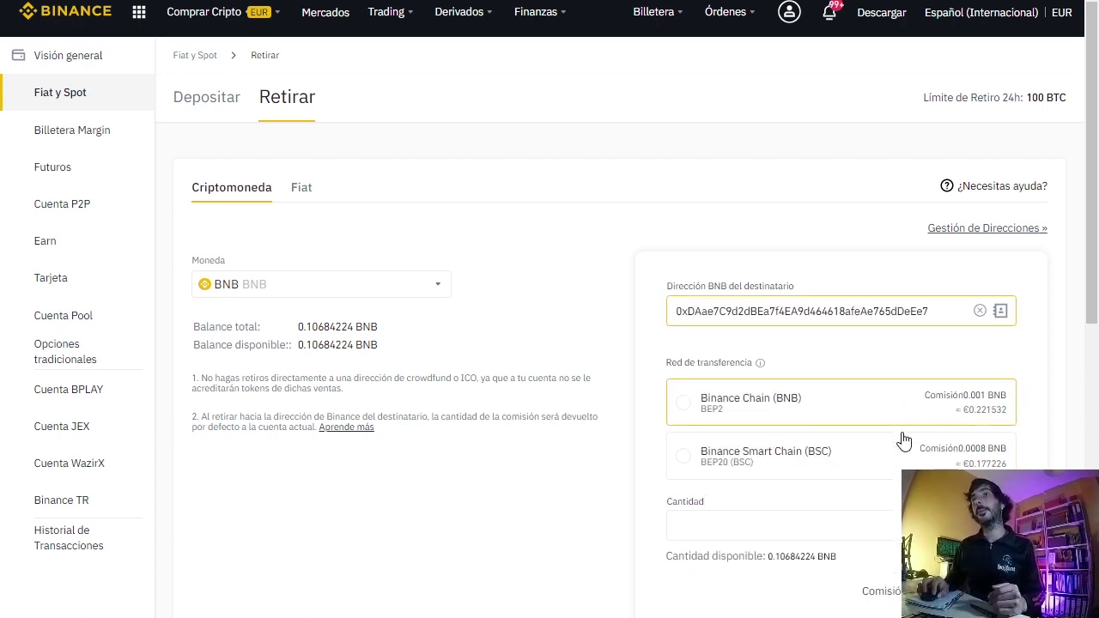
left_click(765, 461)
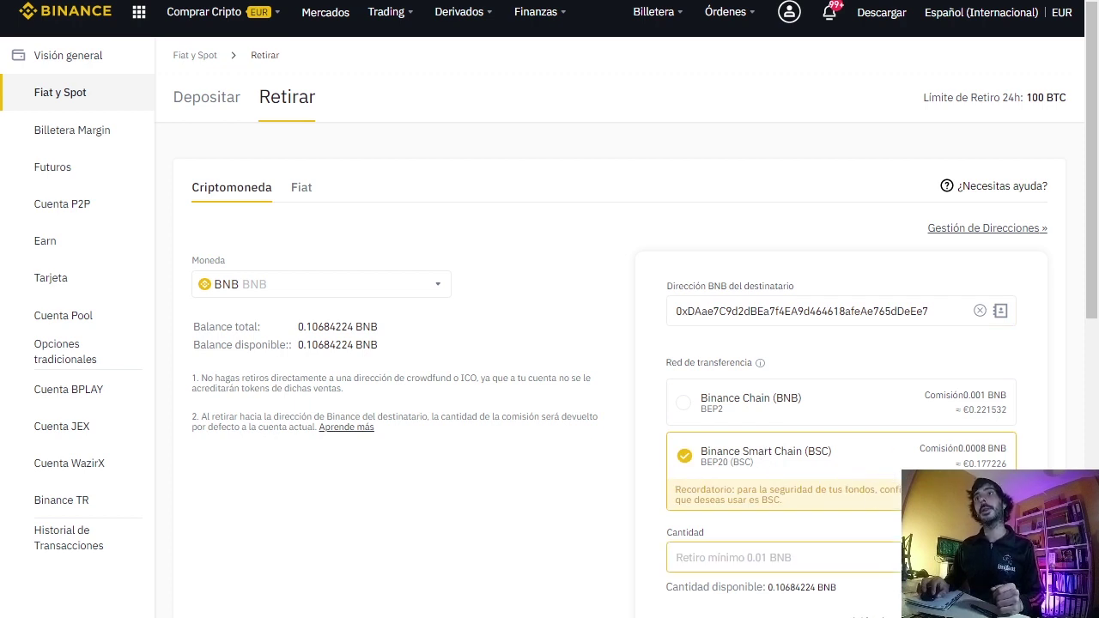
type("0.10684224")
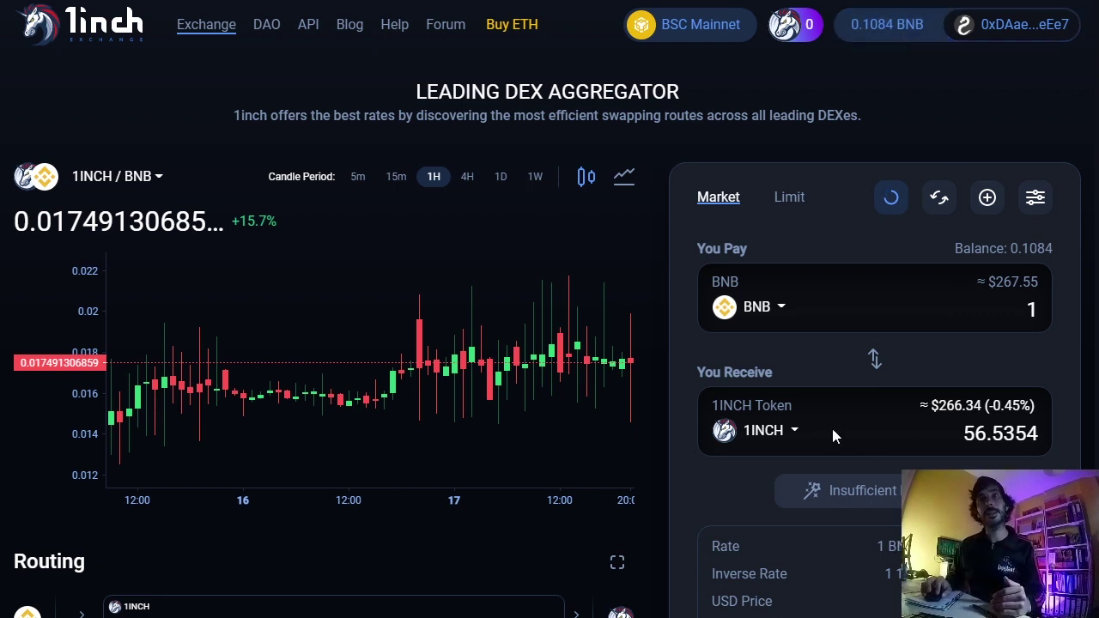
Back in 1inch, look through the tokens that can be received in the swap, keeping 1INCH.
left_click(790, 431)
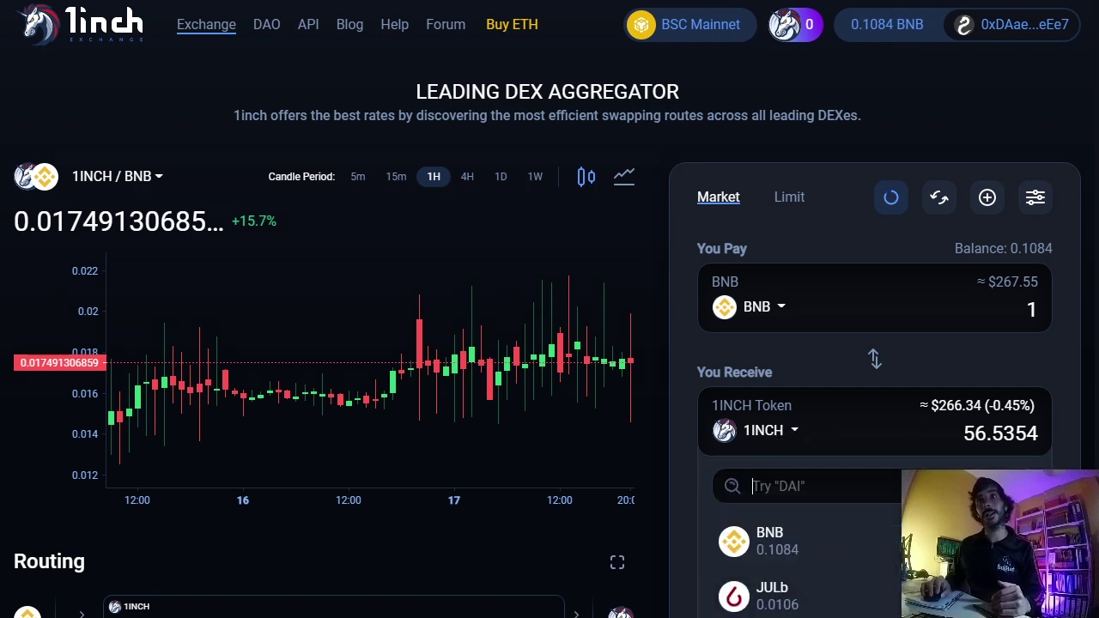
scroll(807, 558, "down", 5)
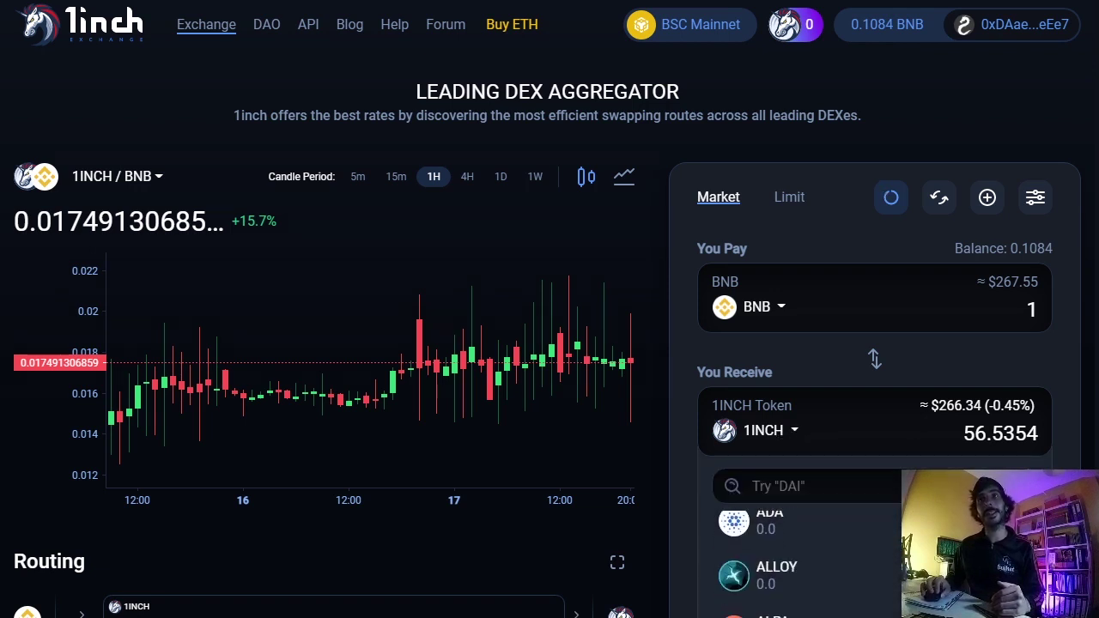
scroll(807, 557, "down", 1)
scroll(807, 558, "up", 10)
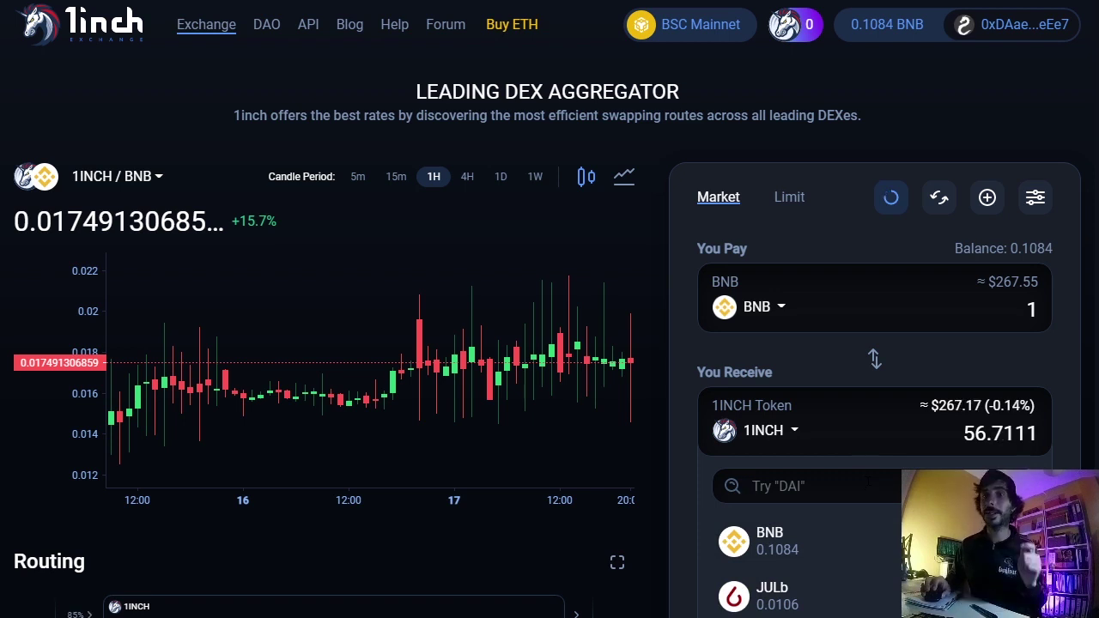
left_click(683, 391)
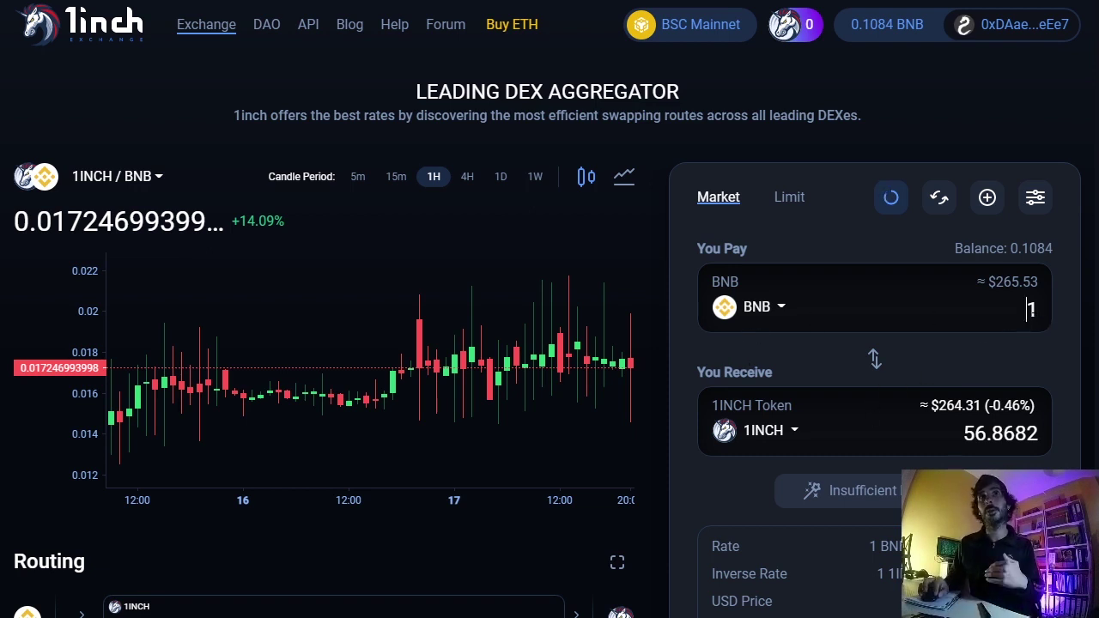
Set the amount to pay to 0.04 BNB and request the swap to 1INCH.
key("BackSpace")
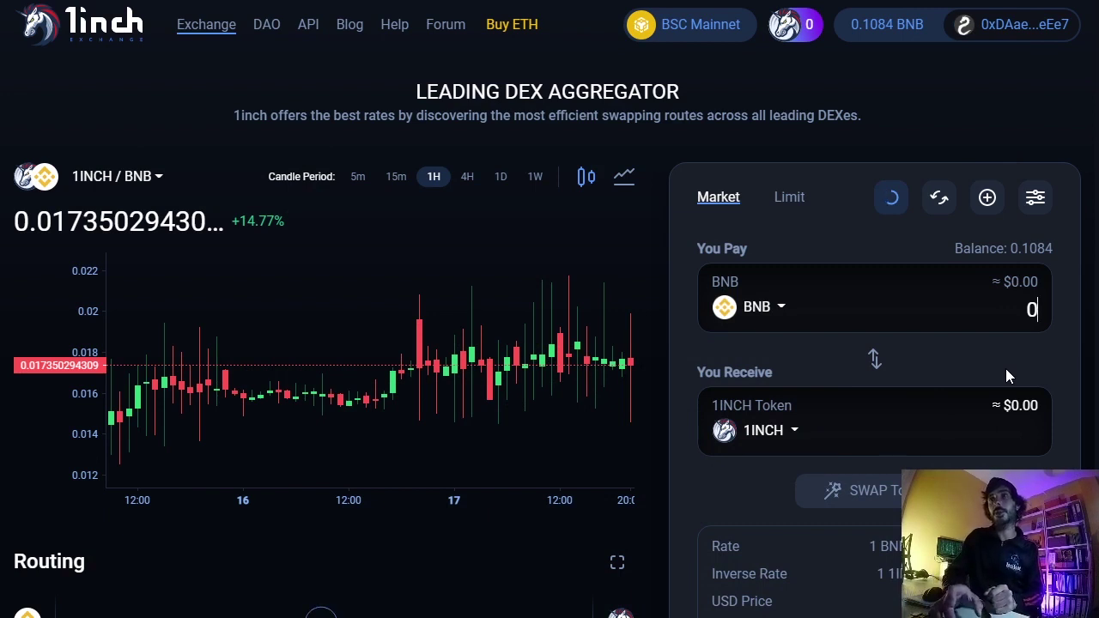
type(".04")
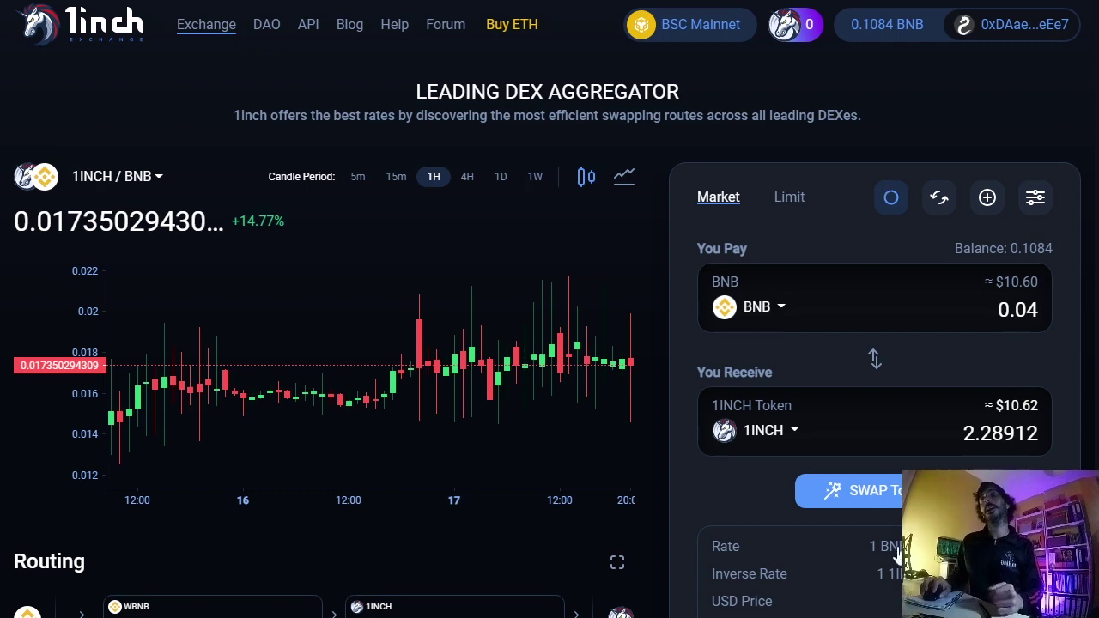
left_click(899, 501)
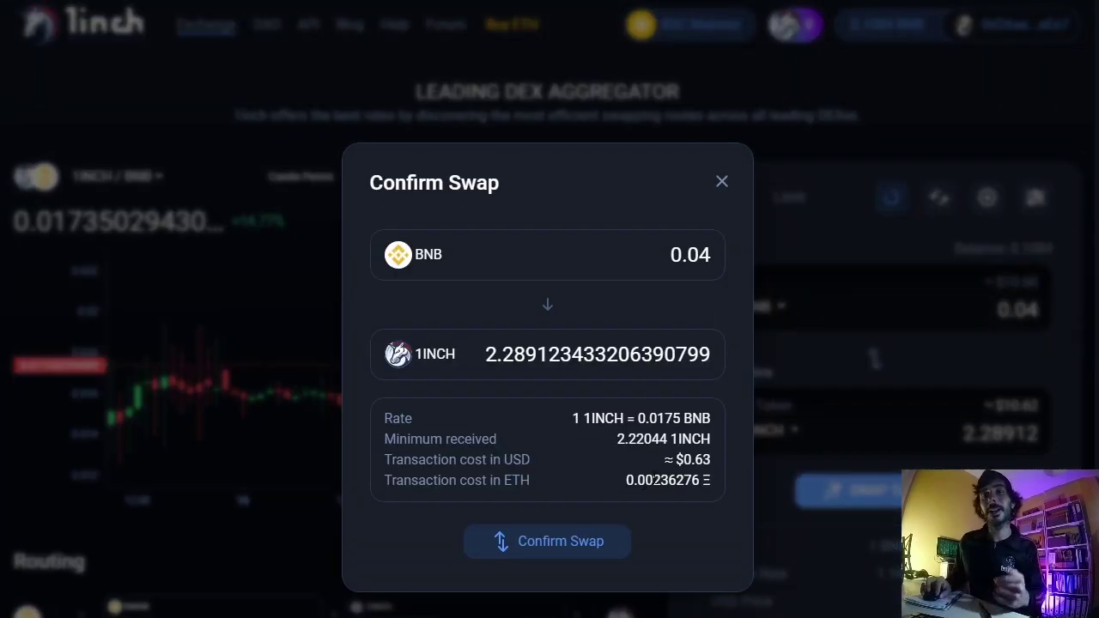
Check the transaction cost in USD, confirm the BNB to 1INCH swap and approve it in the wallet.
left_click_drag(710, 459, 677, 460)
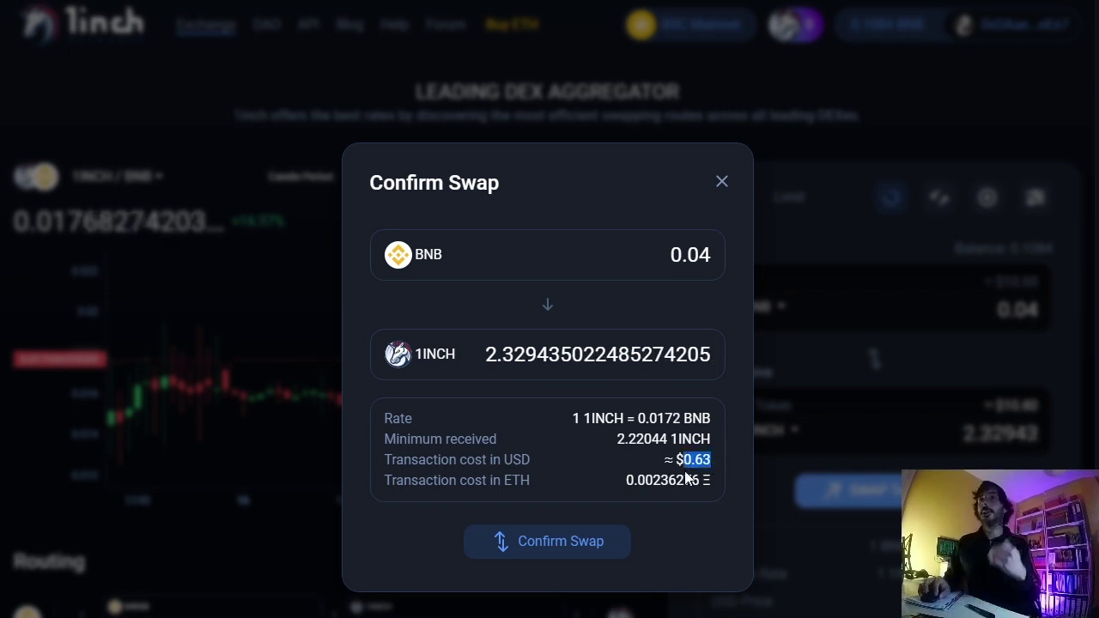
left_click(533, 541)
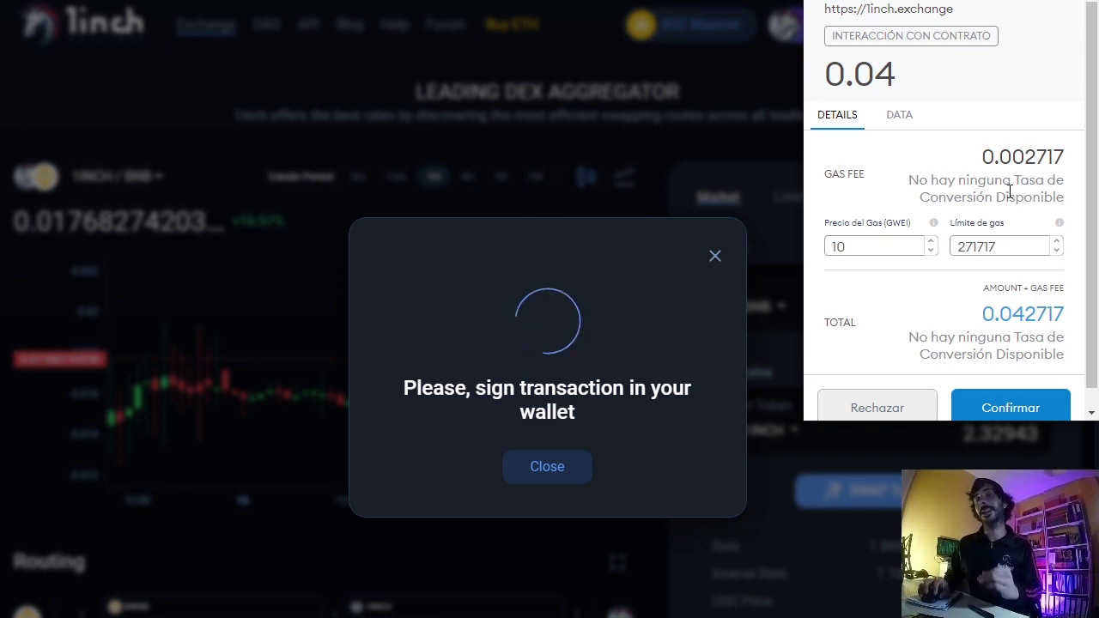
left_click(1023, 409)
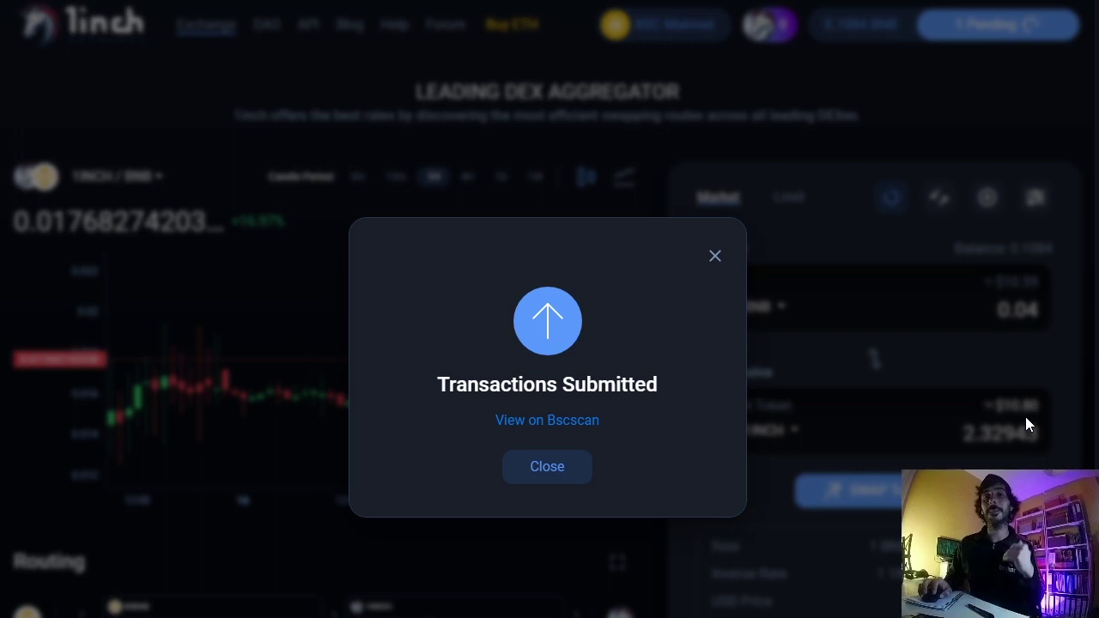
left_click(558, 477)
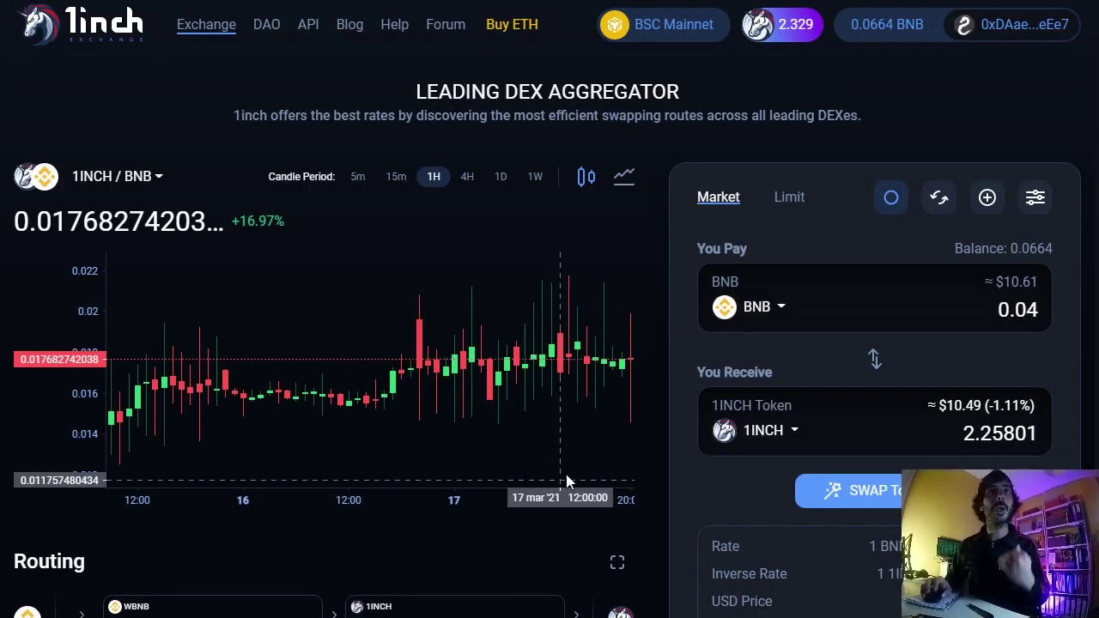
Start providing liquidity to the 1INCH-BNB farming pool in the DAO section, using the maximum available USD value.
left_click(270, 29)
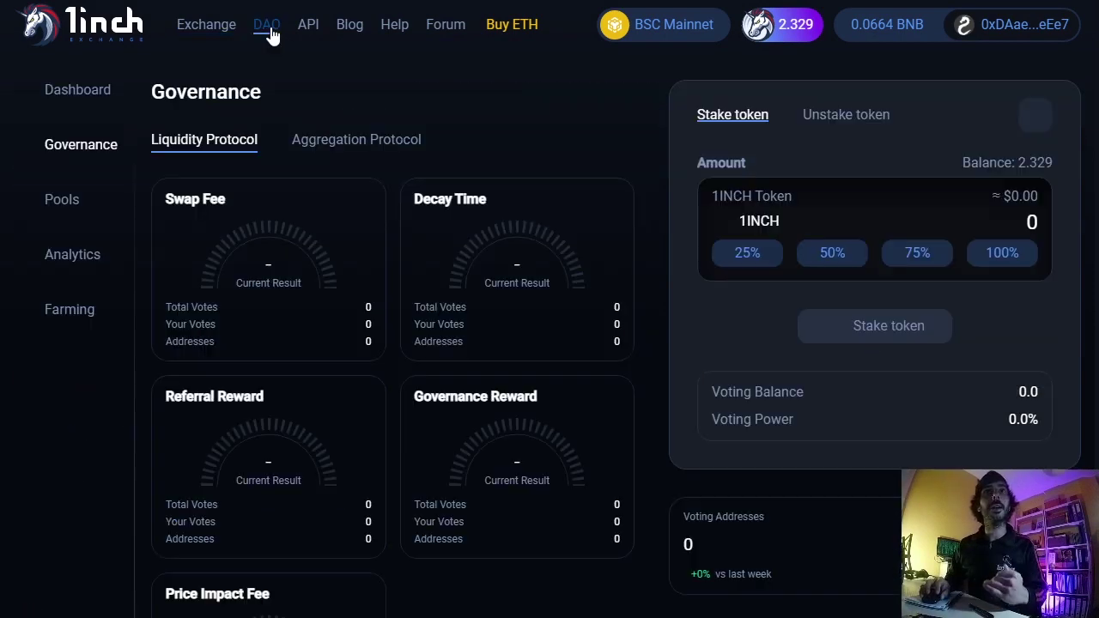
left_click(61, 201)
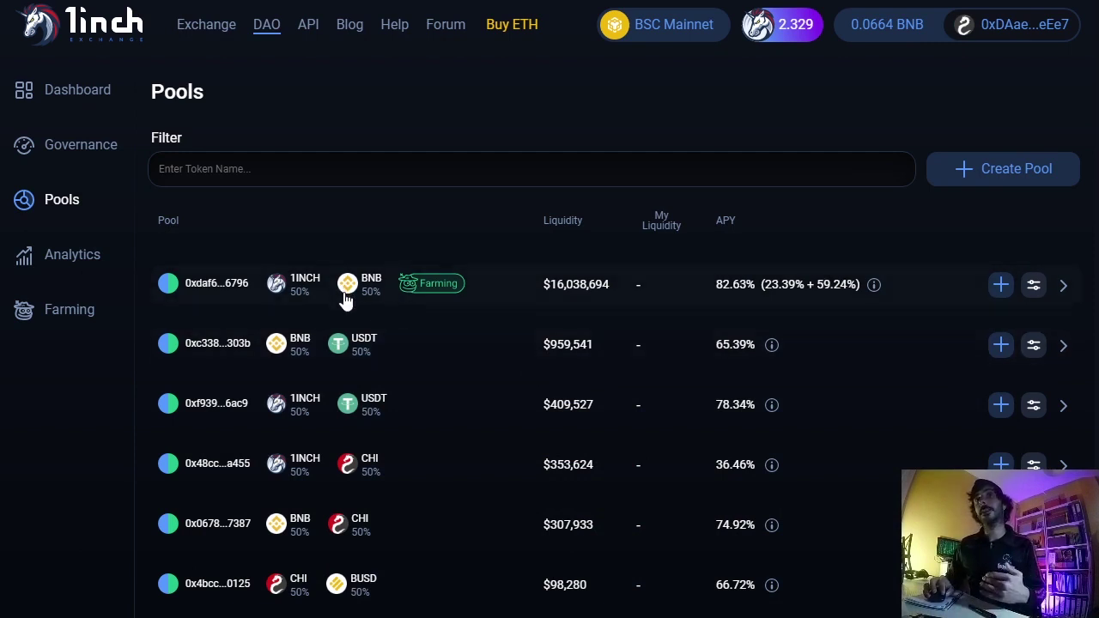
left_click(1000, 285)
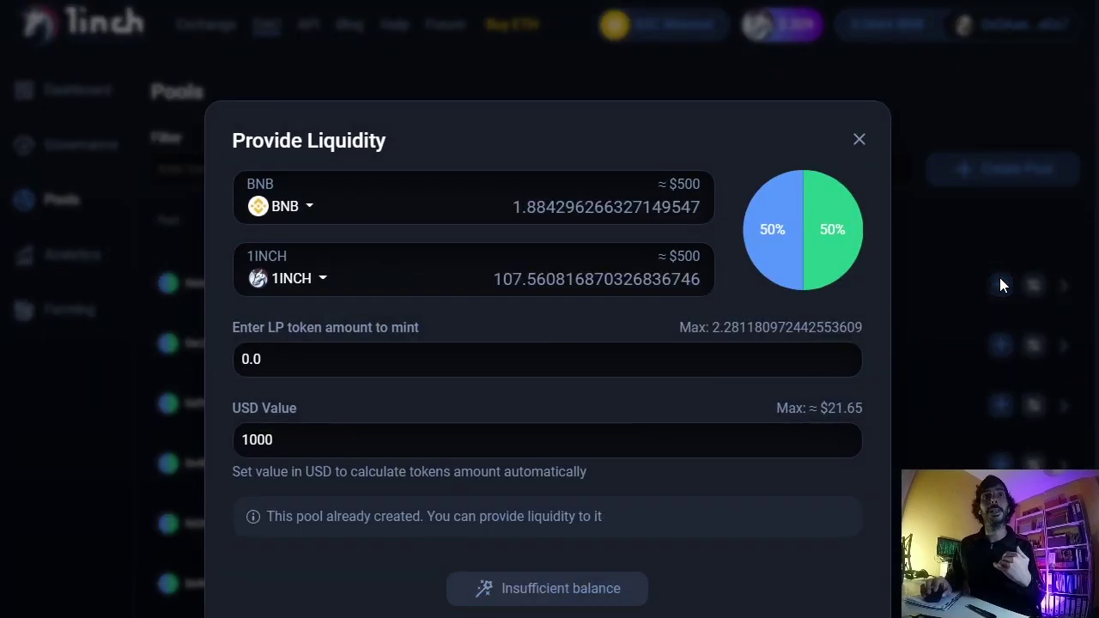
left_click(837, 412)
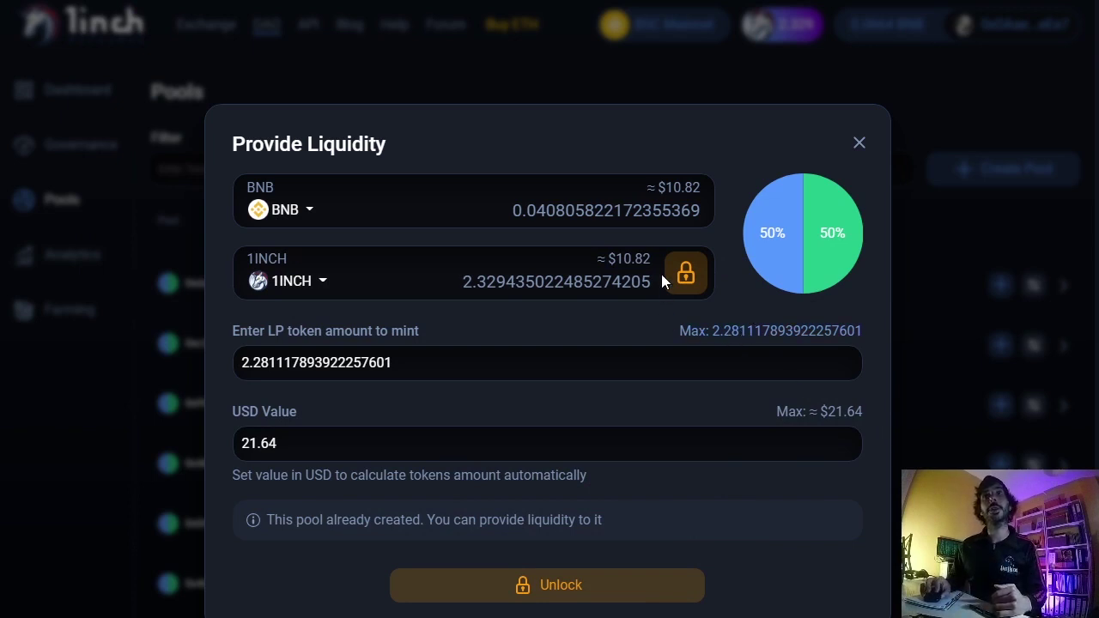
Unlock only 2.3294 1INCH for the pool and approve the spending permission in the wallet.
left_click(688, 271)
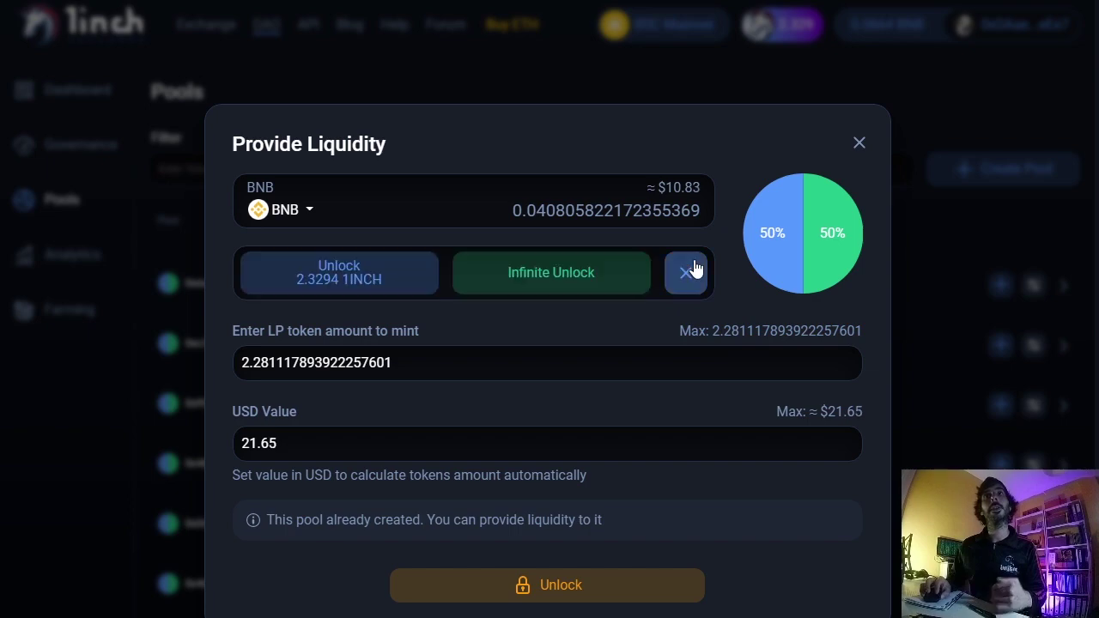
left_click(381, 264)
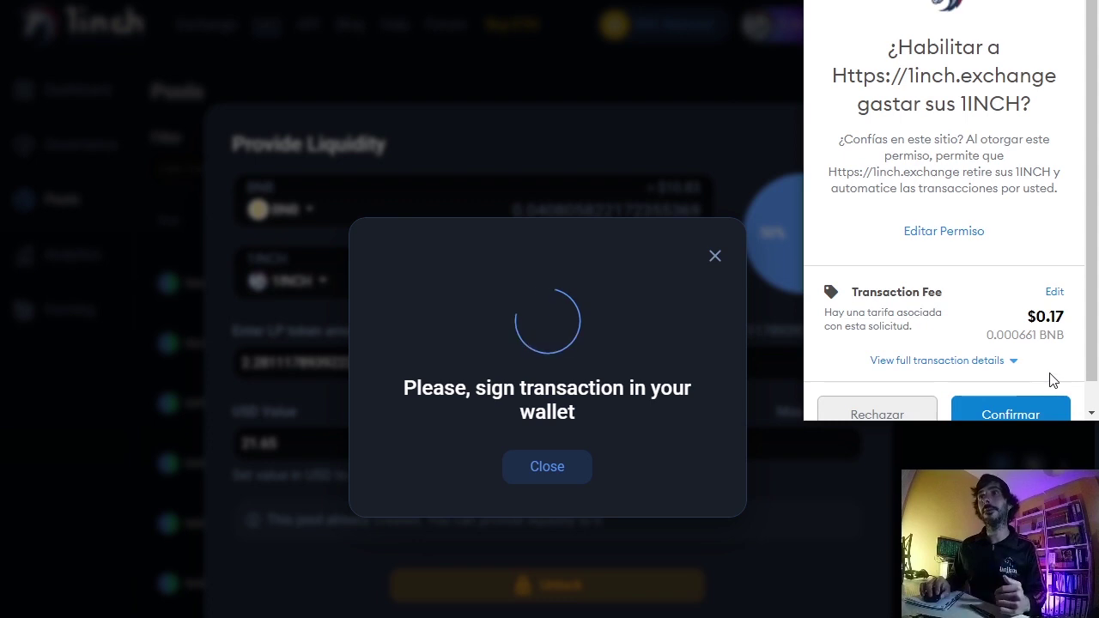
scroll(1052, 380, "down", 1)
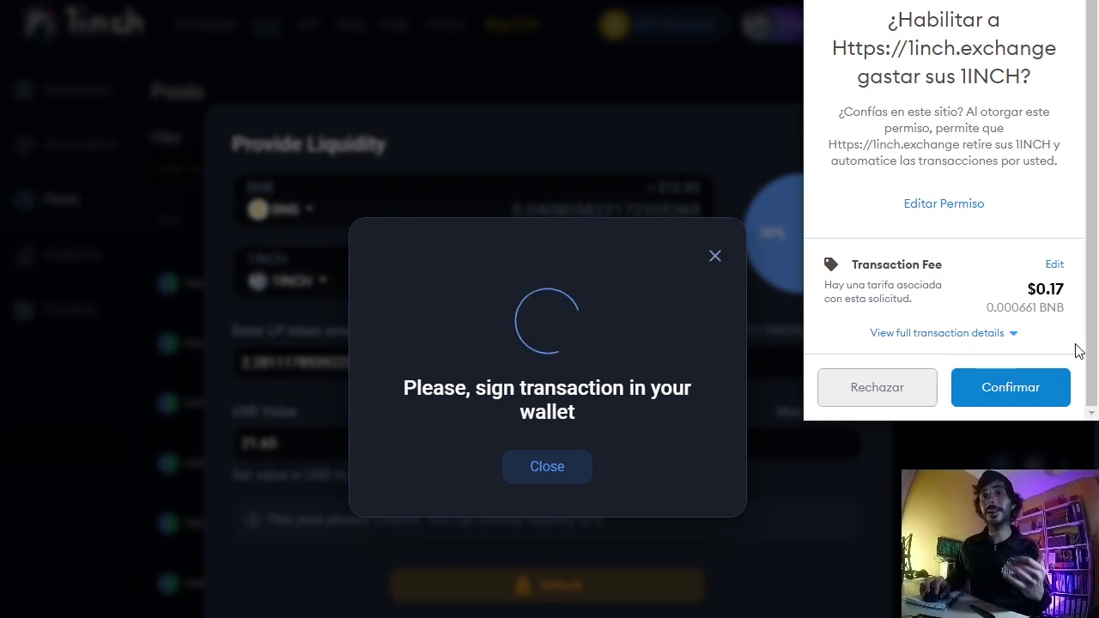
left_click(1029, 391)
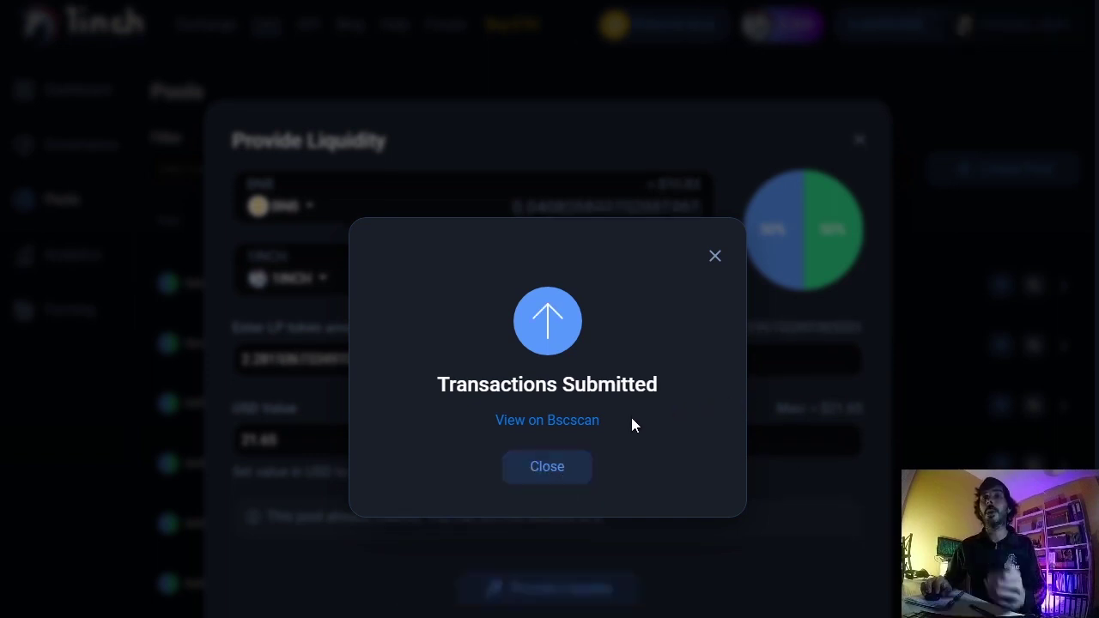
left_click(566, 473)
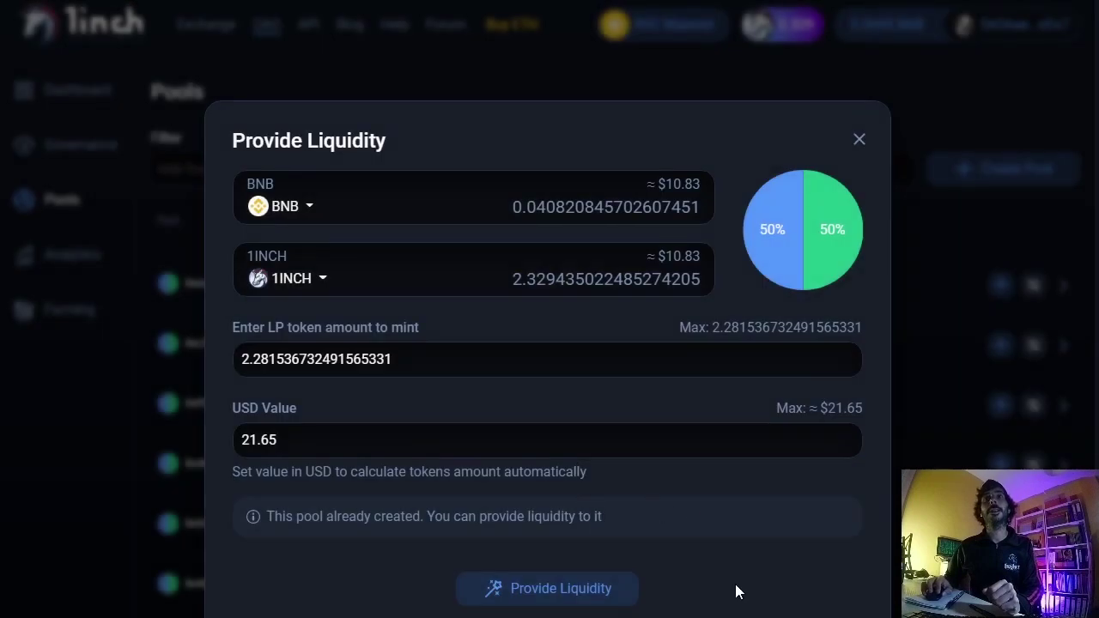
Provide the liquidity to the 1INCH-BNB pool, sign the transaction in the wallet and close the liquidity form.
left_click(594, 592)
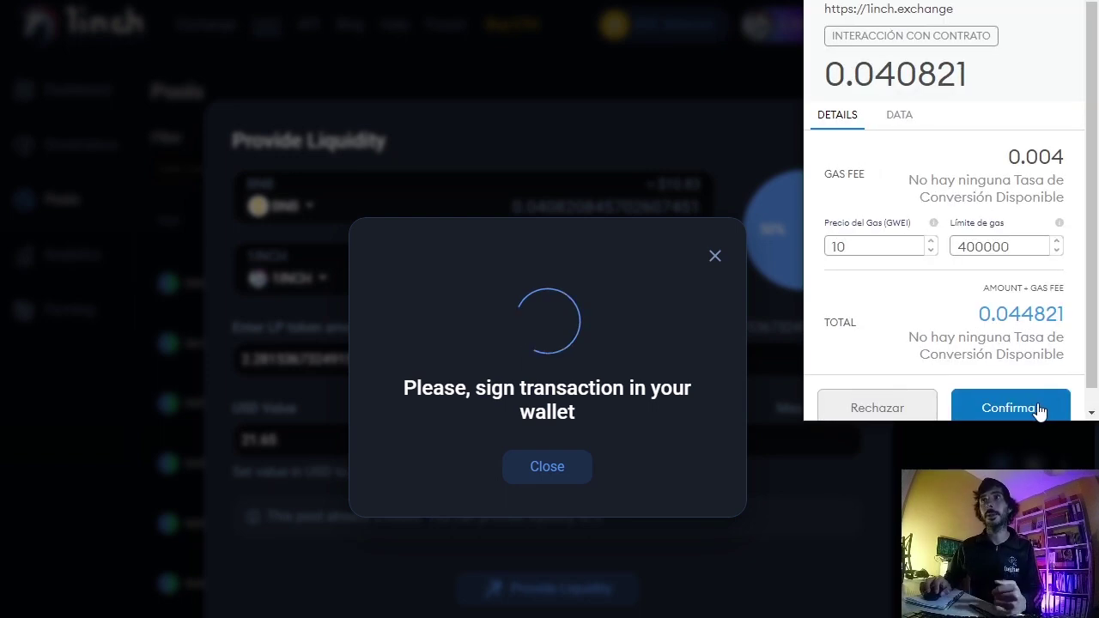
left_click(1039, 410)
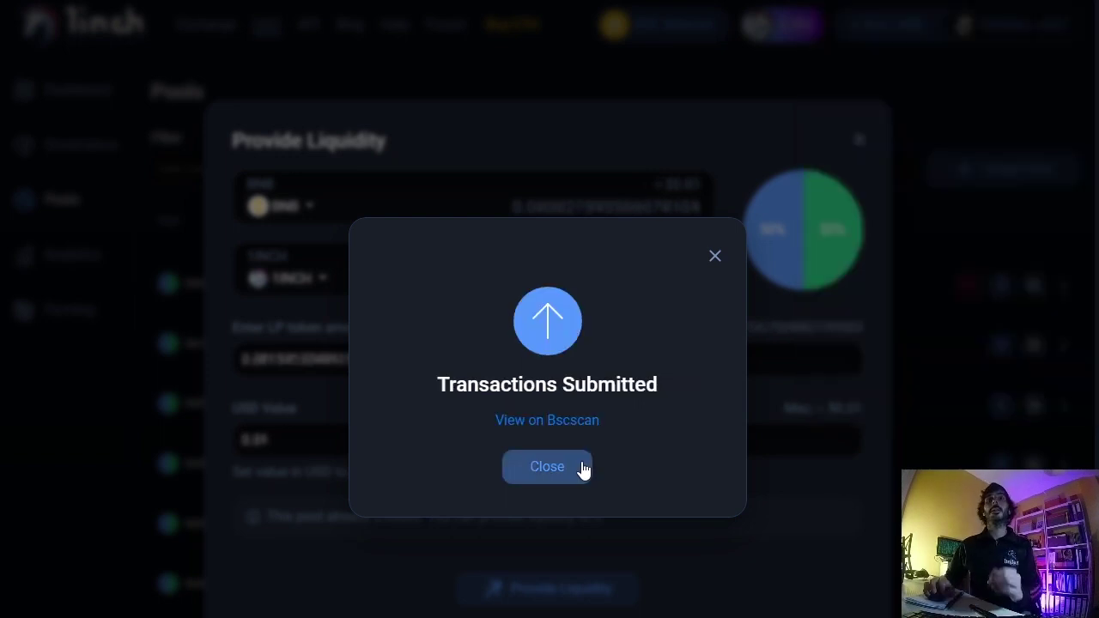
left_click(581, 466)
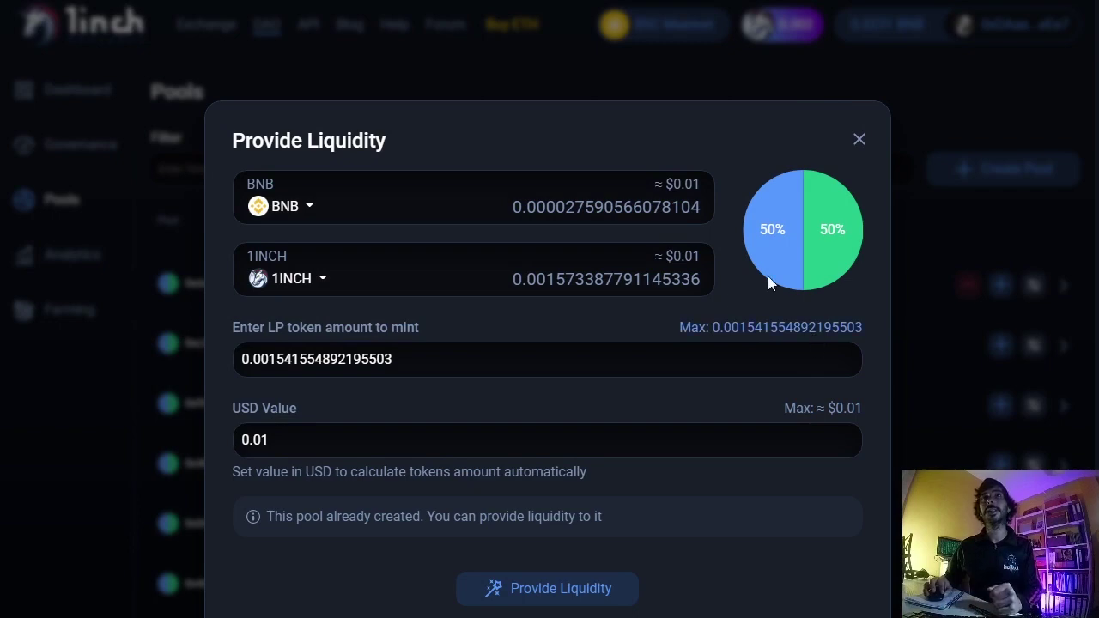
left_click(857, 141)
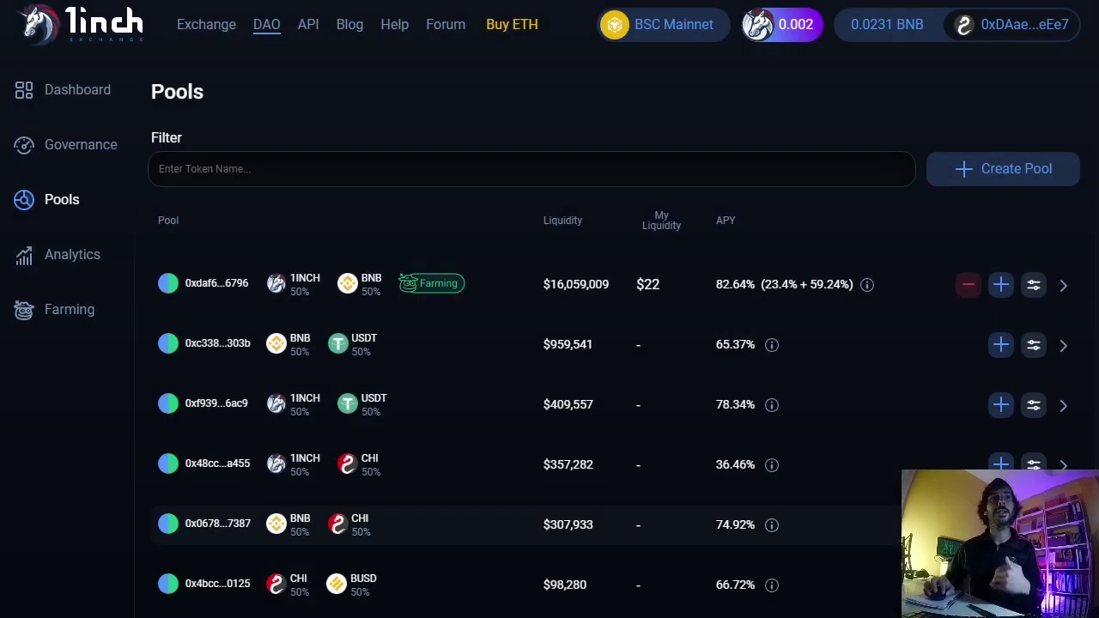
Open the 1INCH-BNB farming deposit and set its amount to the full 1LP-1INCH-BNB balance.
left_click(73, 316)
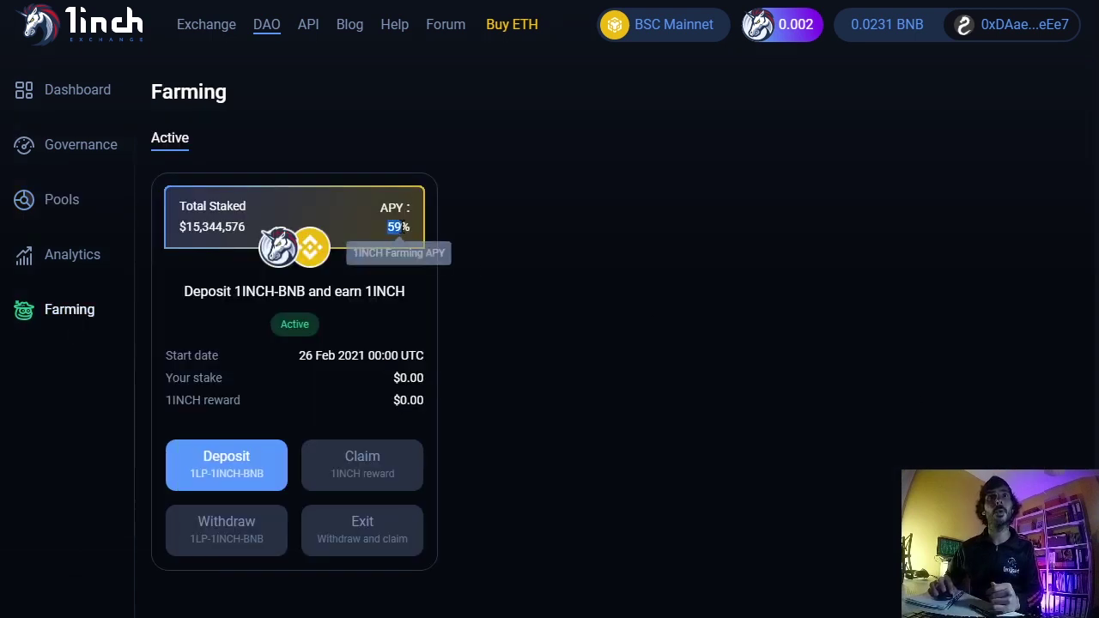
left_click(241, 482)
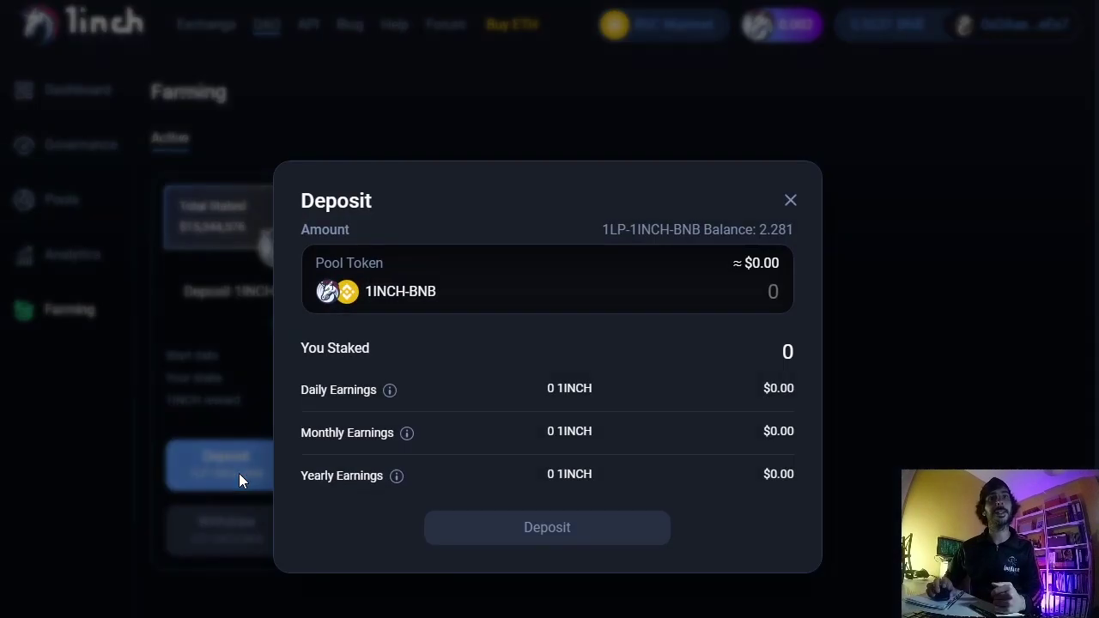
left_click(777, 240)
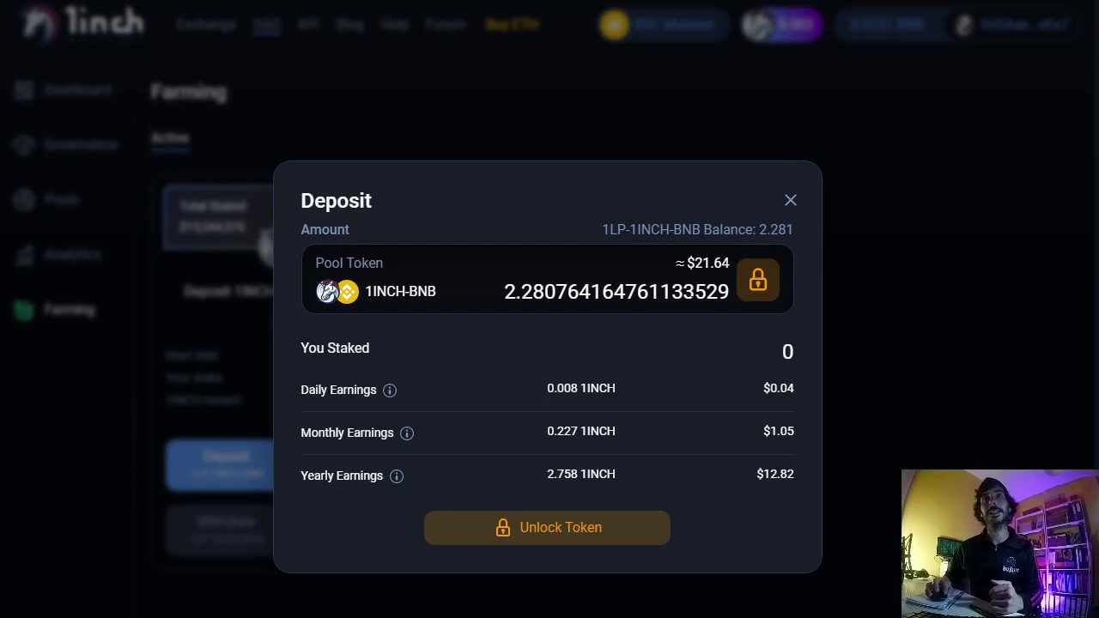
Unlock only 2.2808 1INCH-BNB pool tokens for the farming deposit and approve the permission in the wallet.
left_click(759, 282)
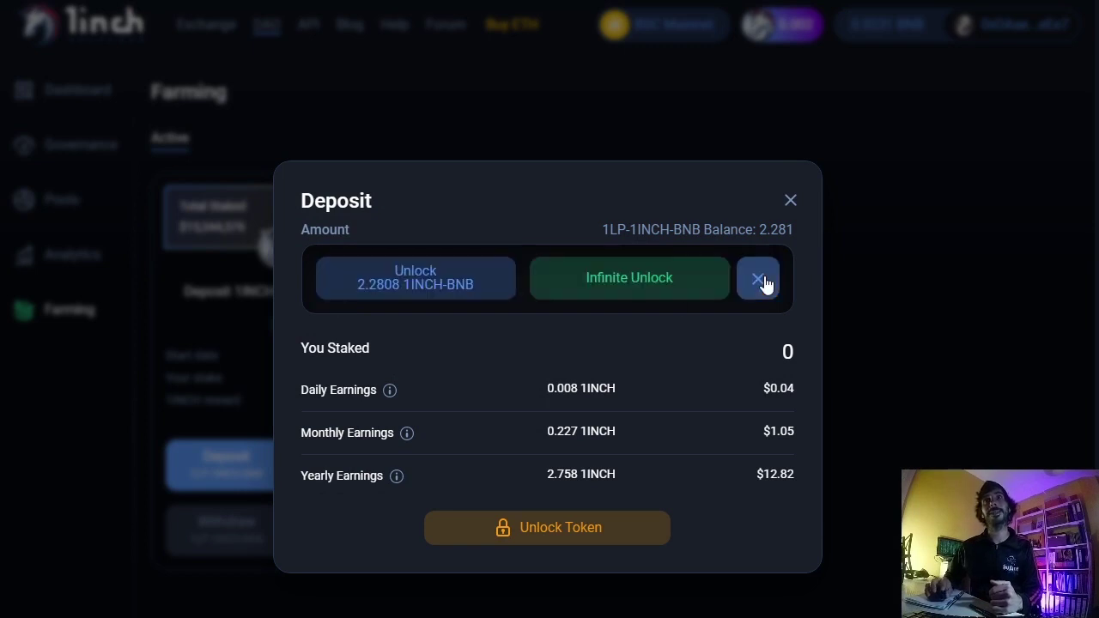
left_click(469, 273)
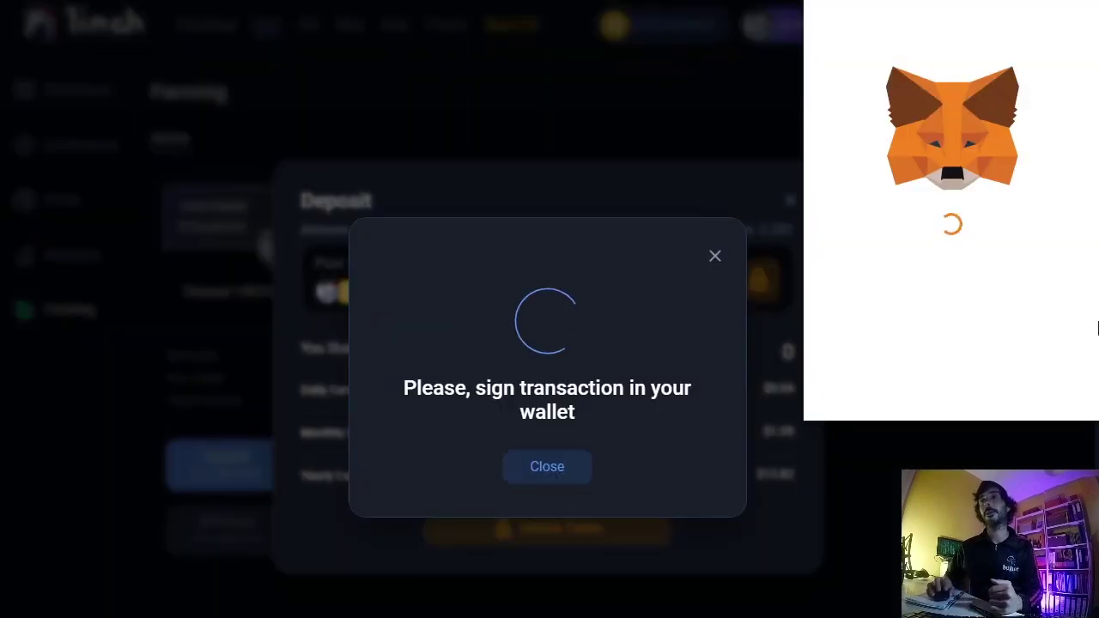
left_click(1023, 393)
left_click(515, 466)
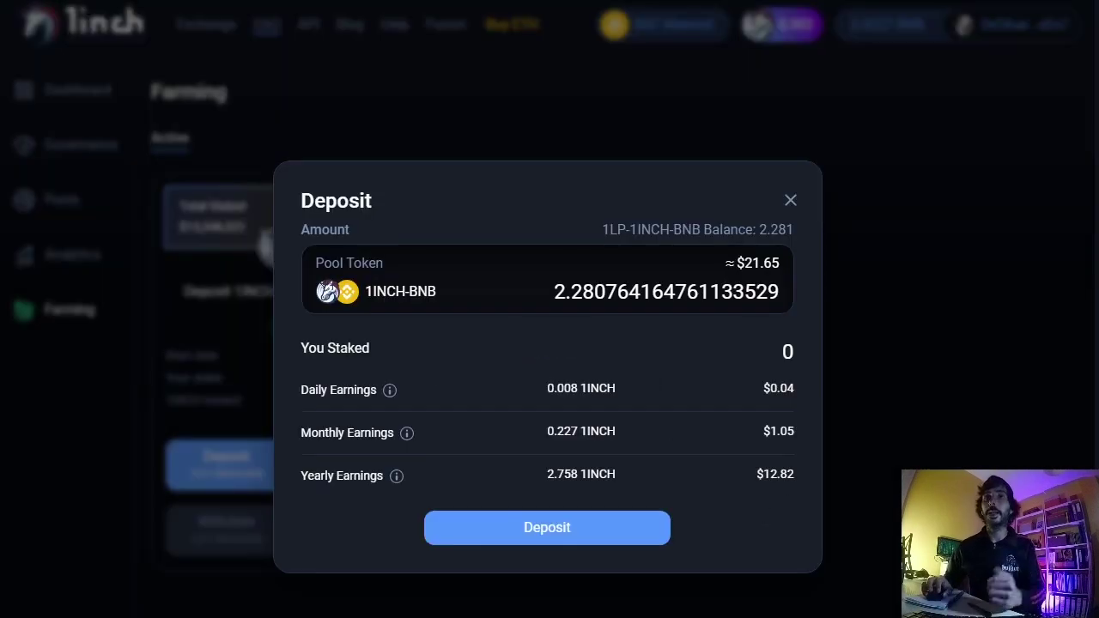
Deposit the 1INCH-BNB pool tokens in the farm, confirm the contract transaction in the wallet and close the deposit form.
left_click(593, 526)
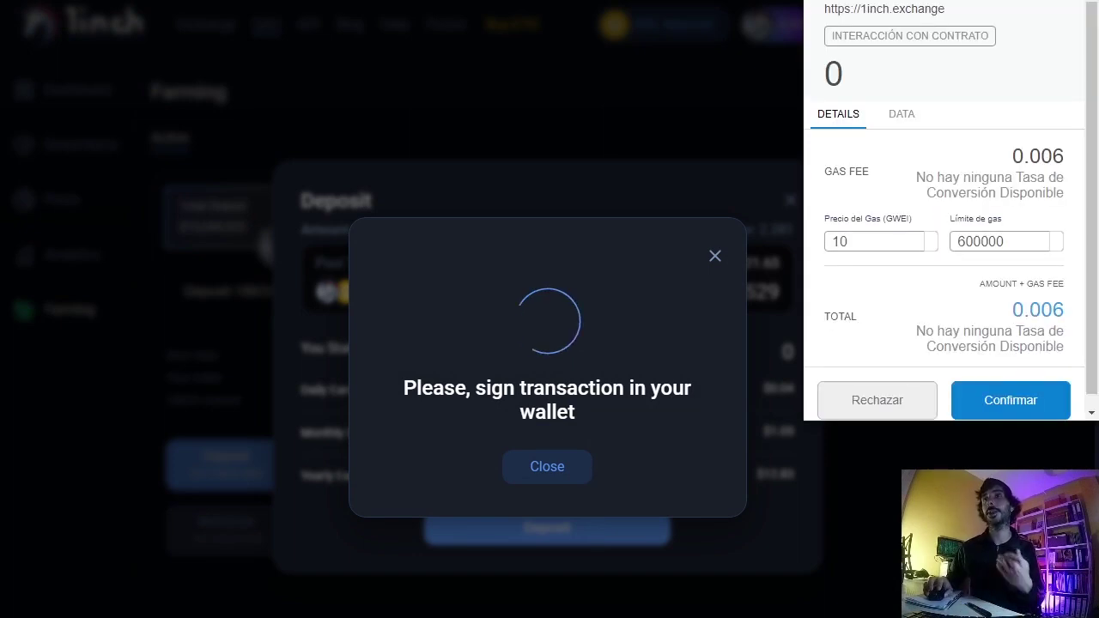
left_click(1040, 412)
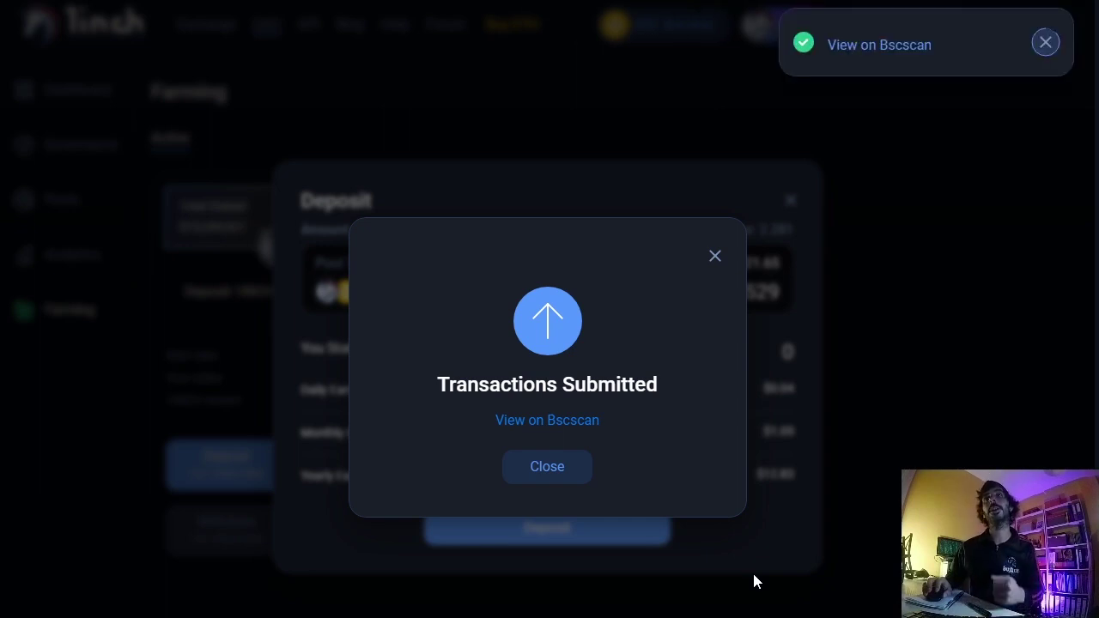
left_click(562, 477)
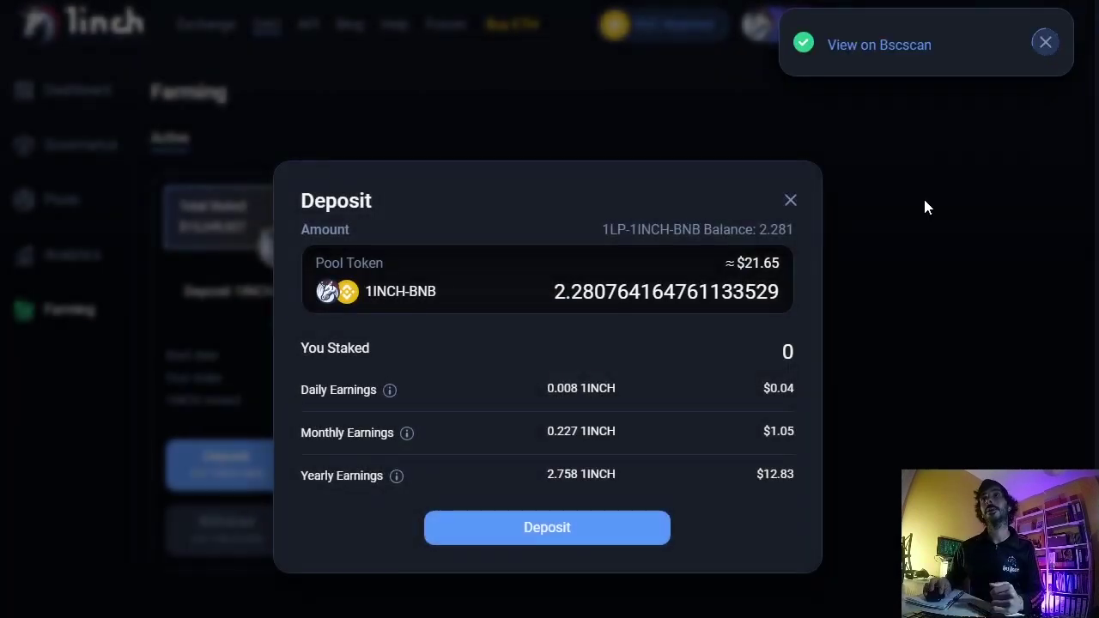
left_click(788, 200)
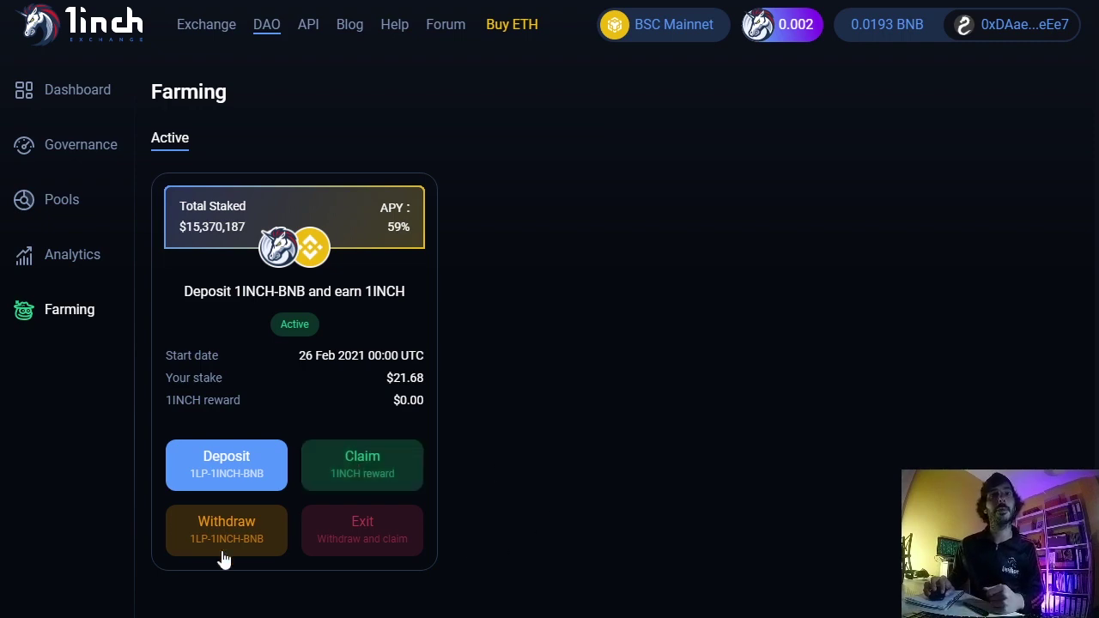
Reopen the 1INCH-BNB farming deposit, review the staked amount and the daily earnings, and close it.
left_click(239, 486)
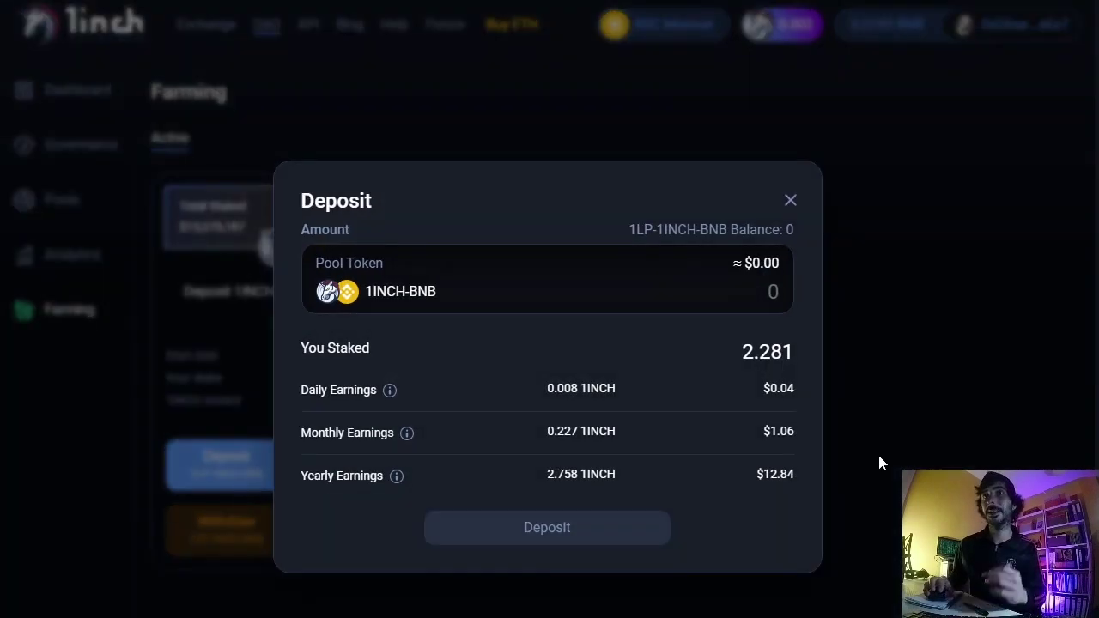
left_click_drag(769, 388, 790, 390)
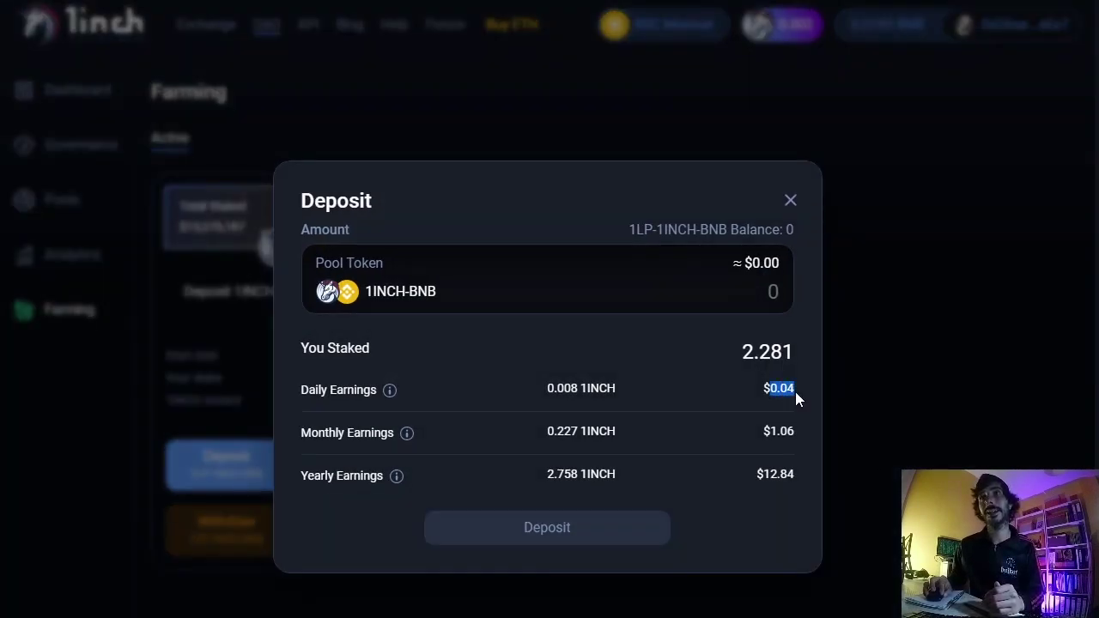
left_click(578, 401)
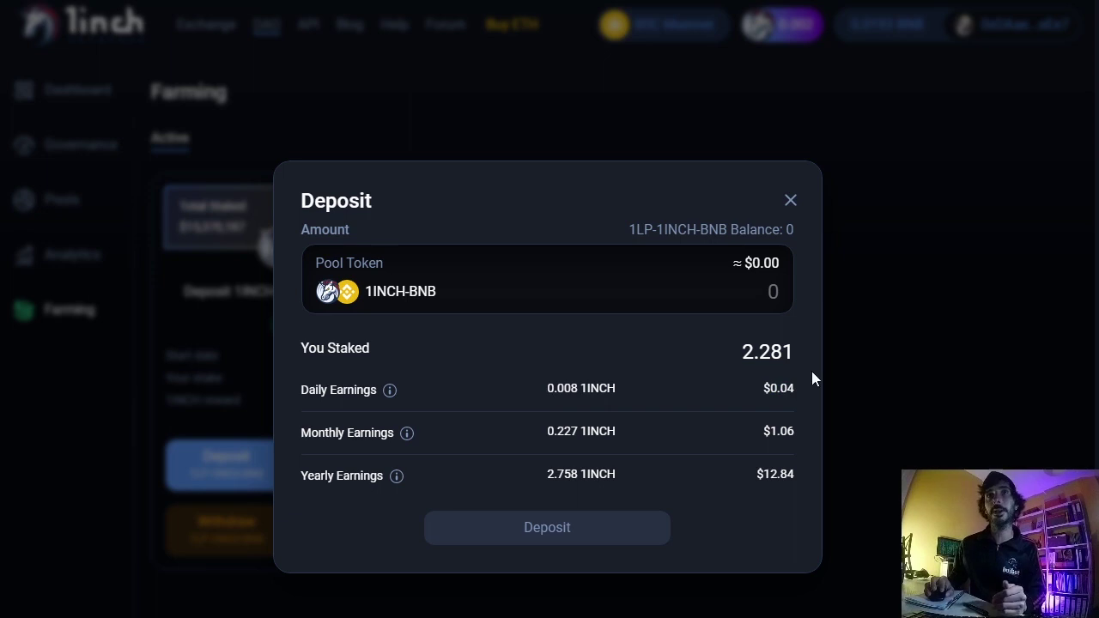
left_click(789, 203)
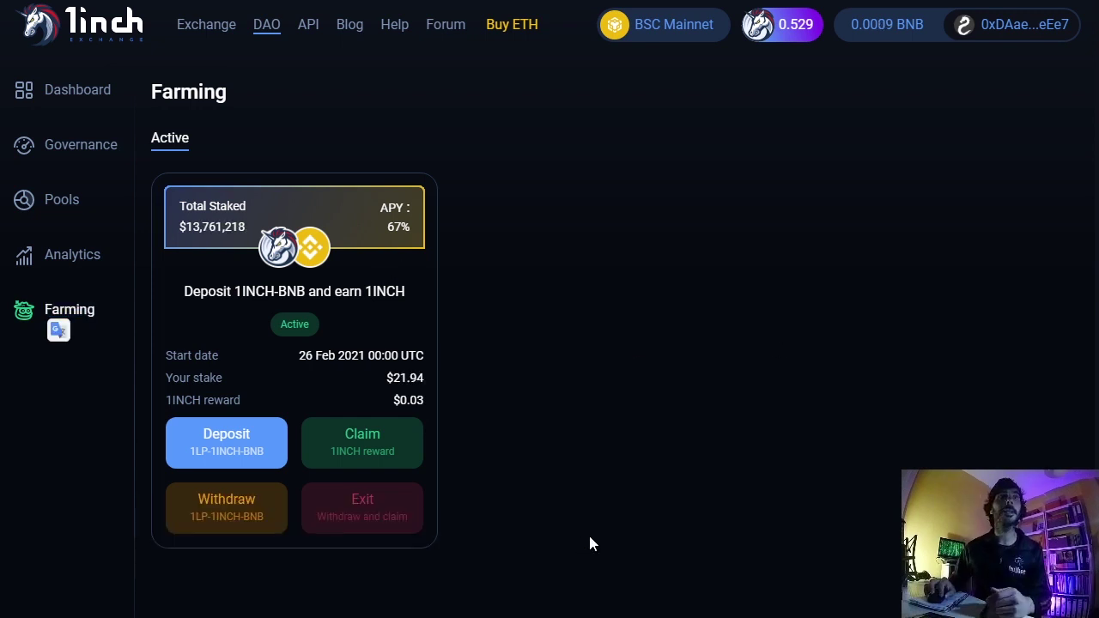
View the Liquidity Protocol governance parameters and open the 1inch blog.
left_click(86, 150)
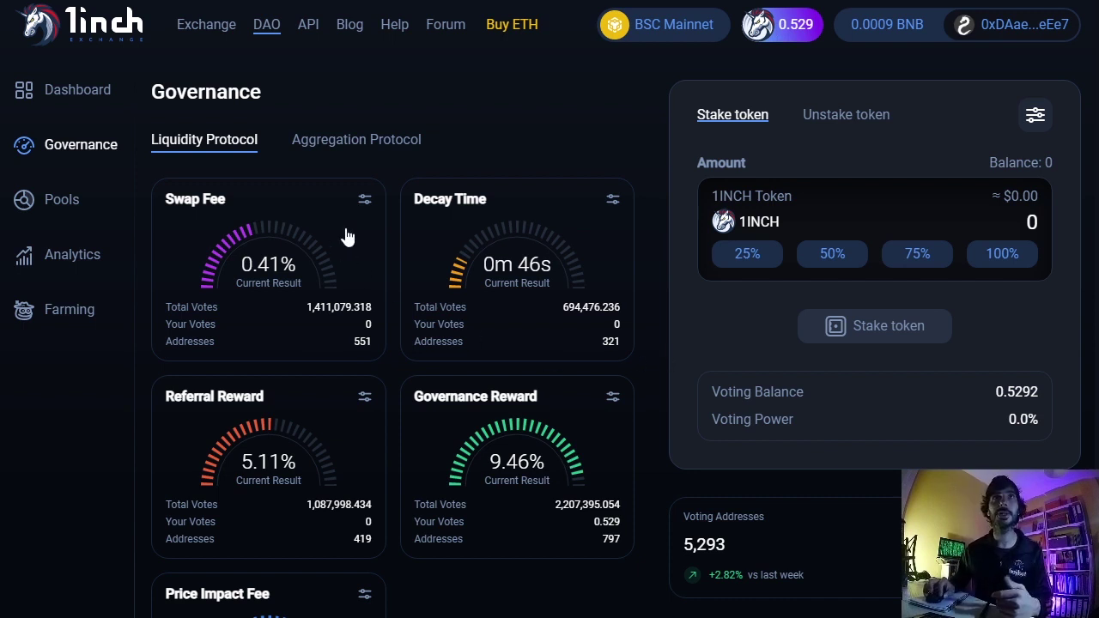
left_click(356, 30)
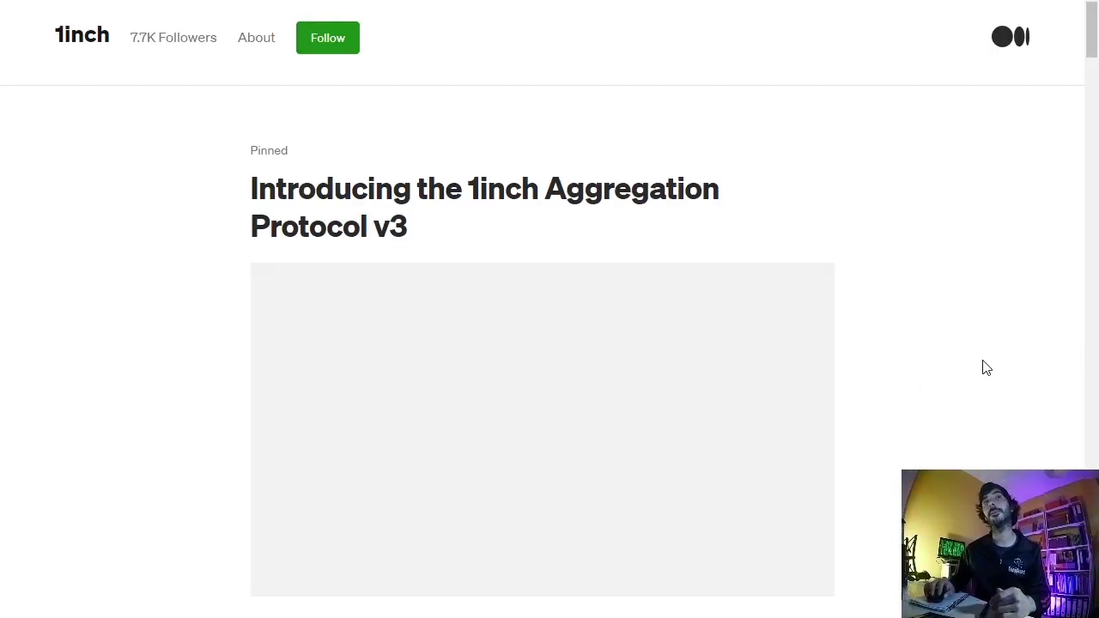